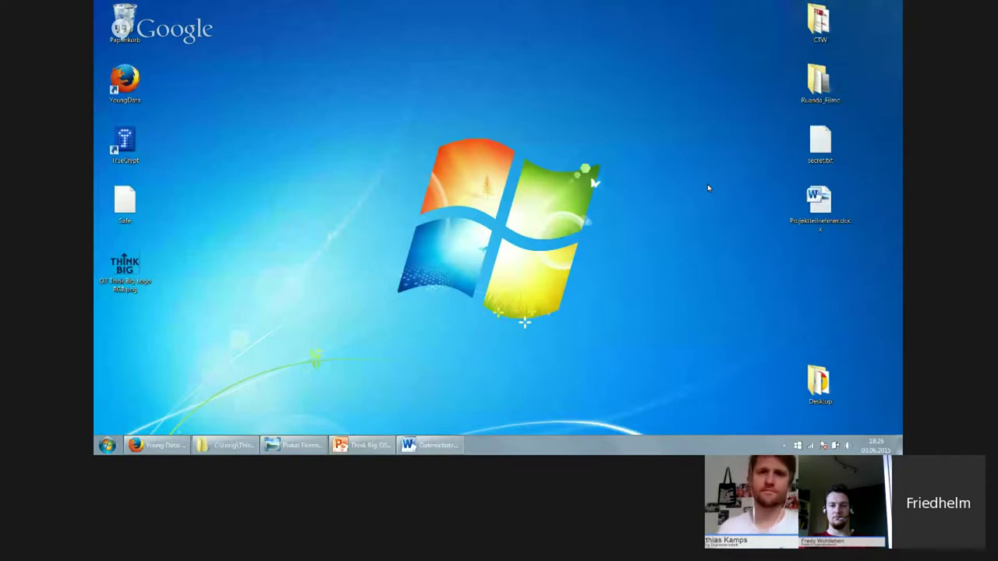
Open 7-Zip's 'Zu einem Archiv hinzufügen' dialog for Projektteilnehmer.docx from its desktop context menu
click(836, 211)
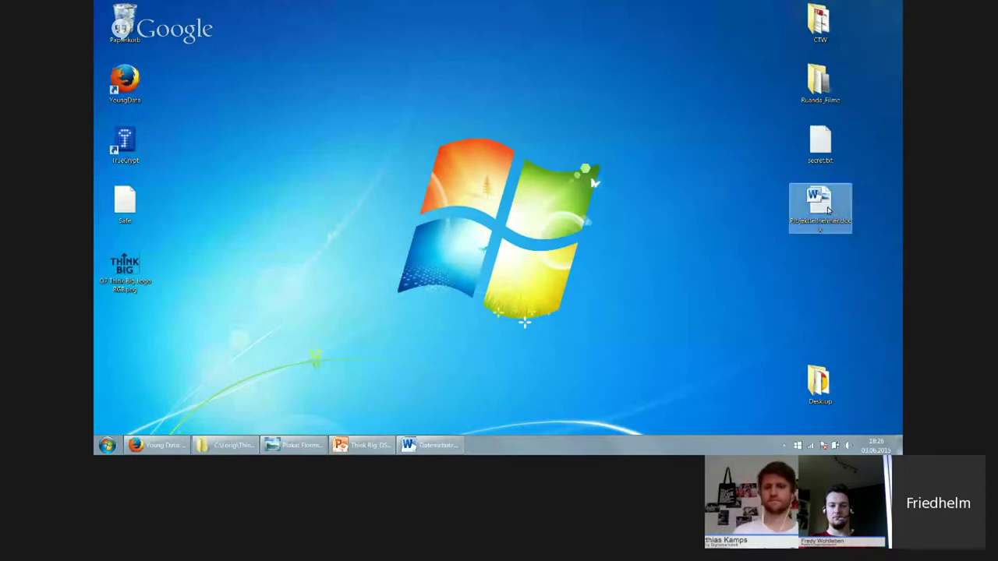
mouse_move(827, 209)
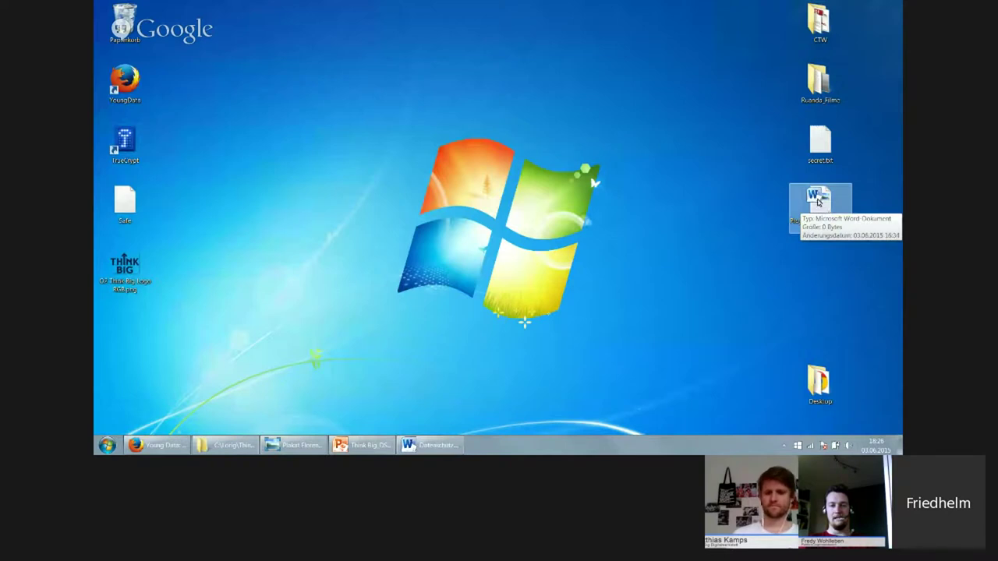
right_click(816, 204)
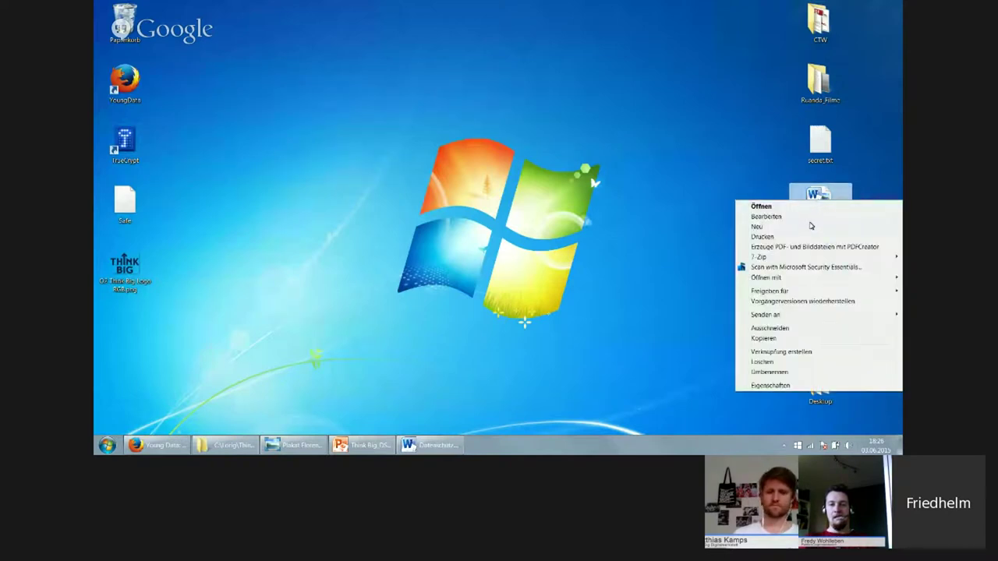
mouse_move(776, 257)
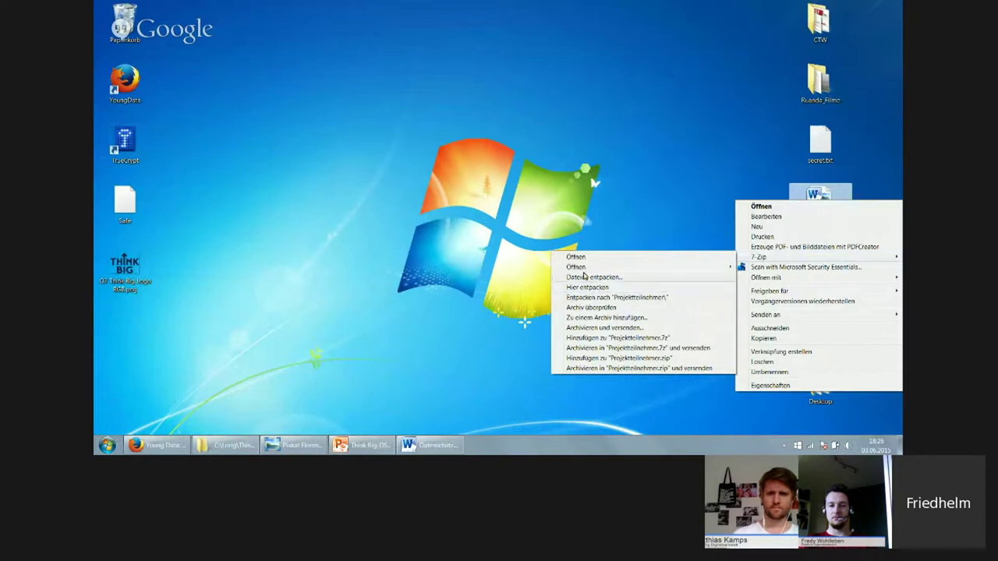
click(695, 196)
right_click(815, 208)
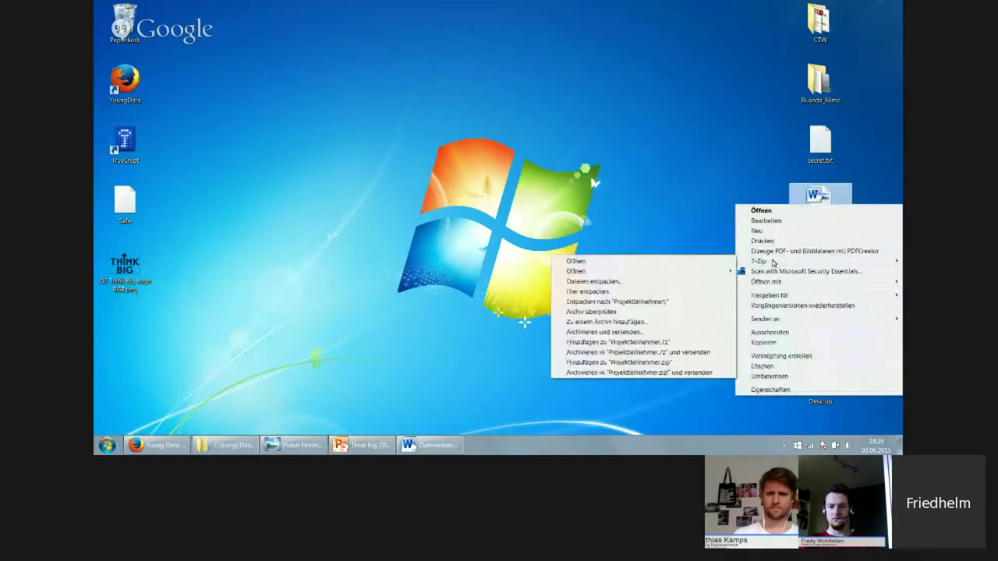
click(599, 322)
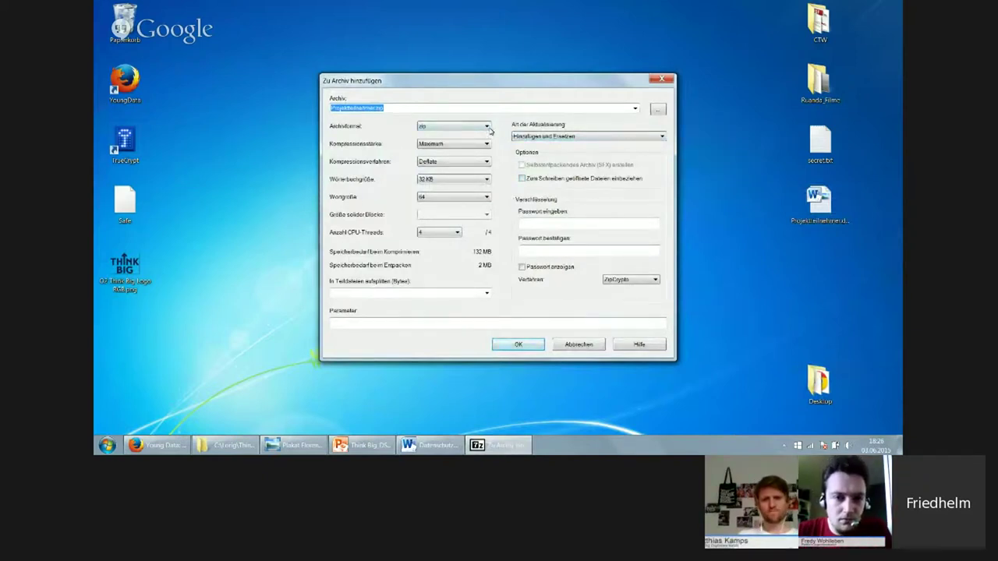
Change the archive format from zip to 7z
click(487, 127)
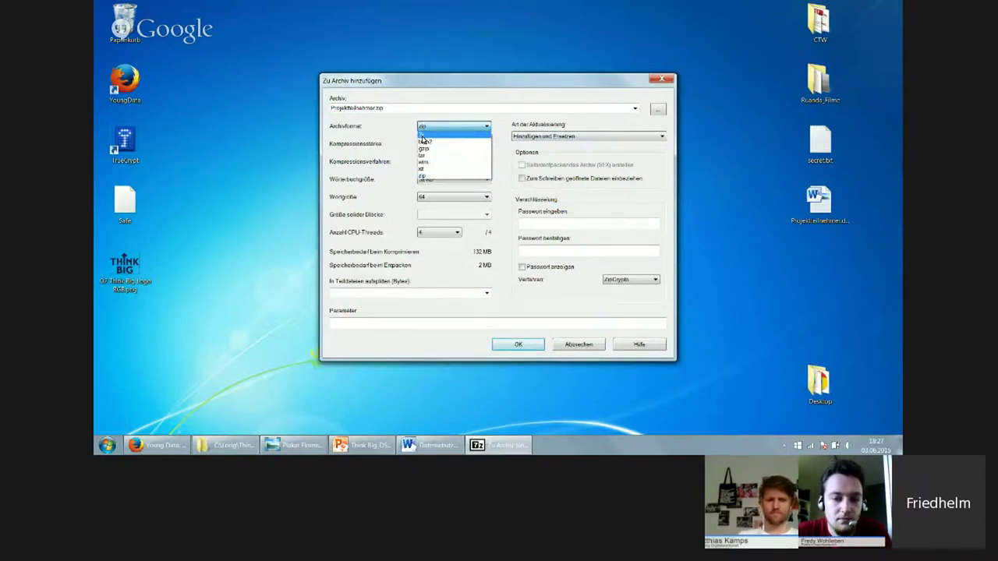
click(421, 135)
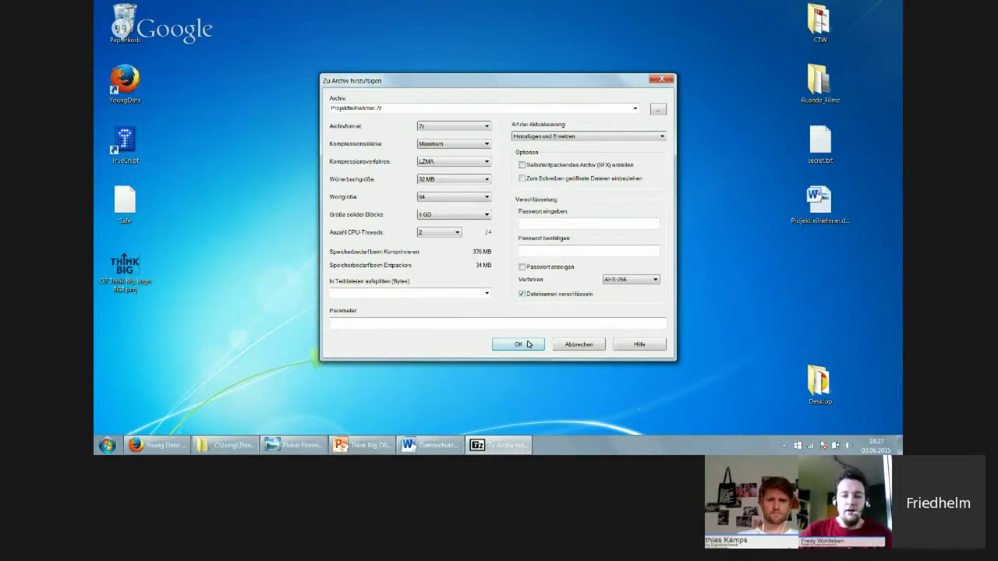
Enter the archive password and its confirmation, then dismiss the resulting password-mismatch error
click(570, 226)
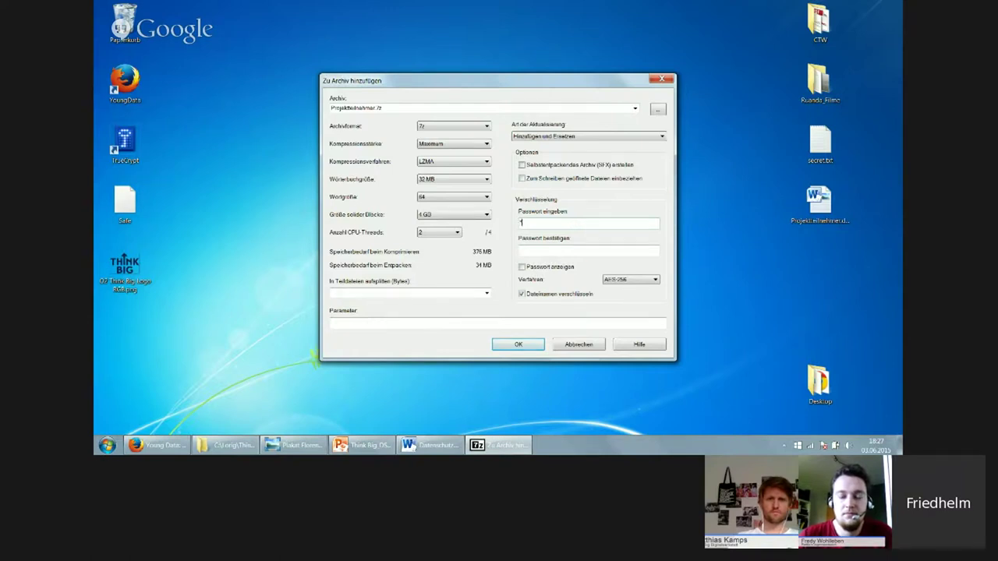
text(*******)
click(564, 249)
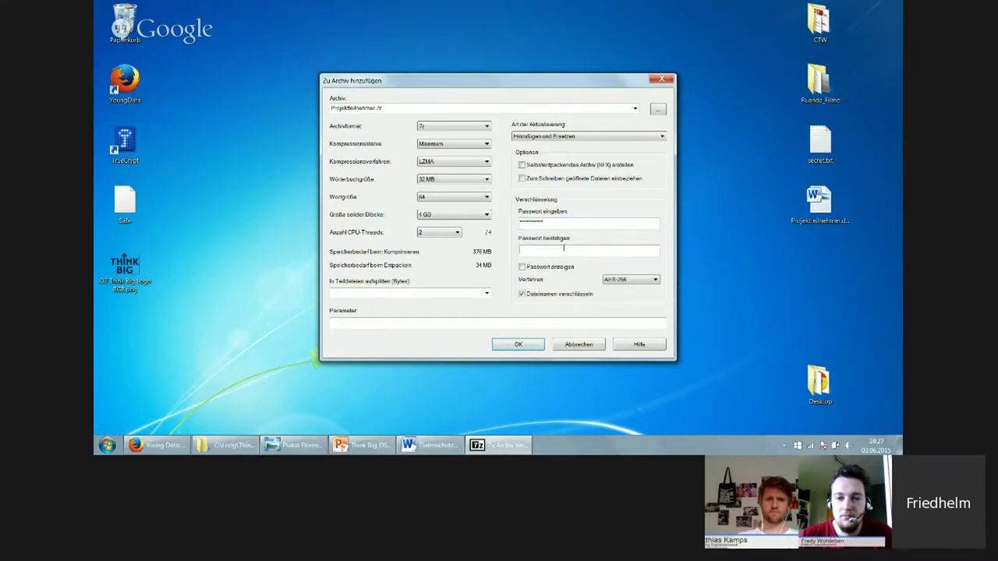
text(********)
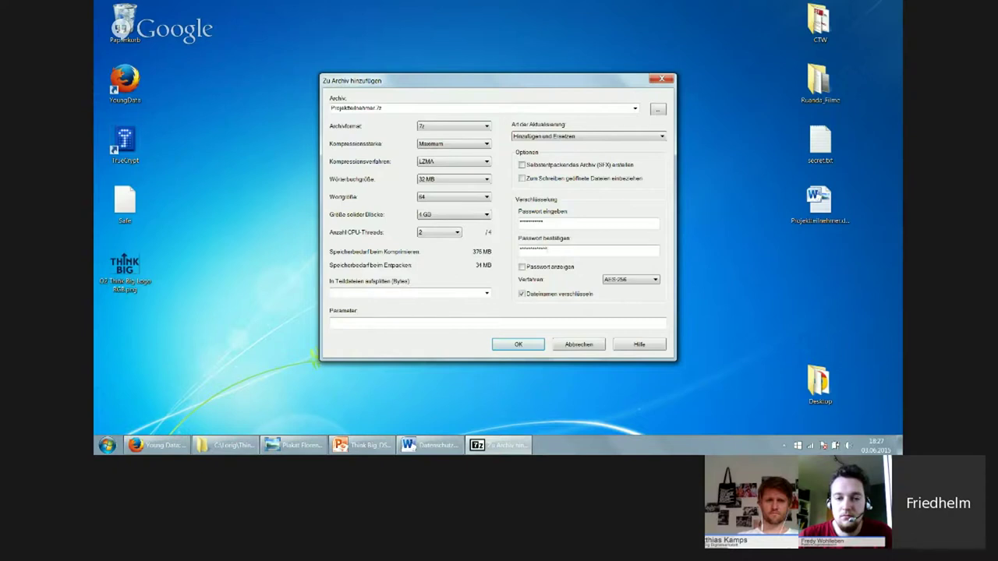
click(518, 344)
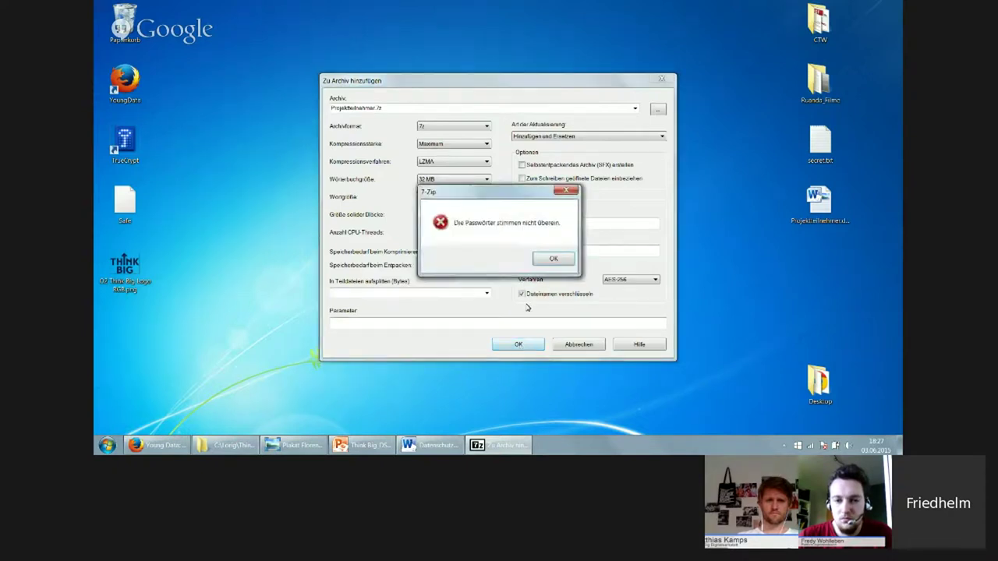
click(552, 258)
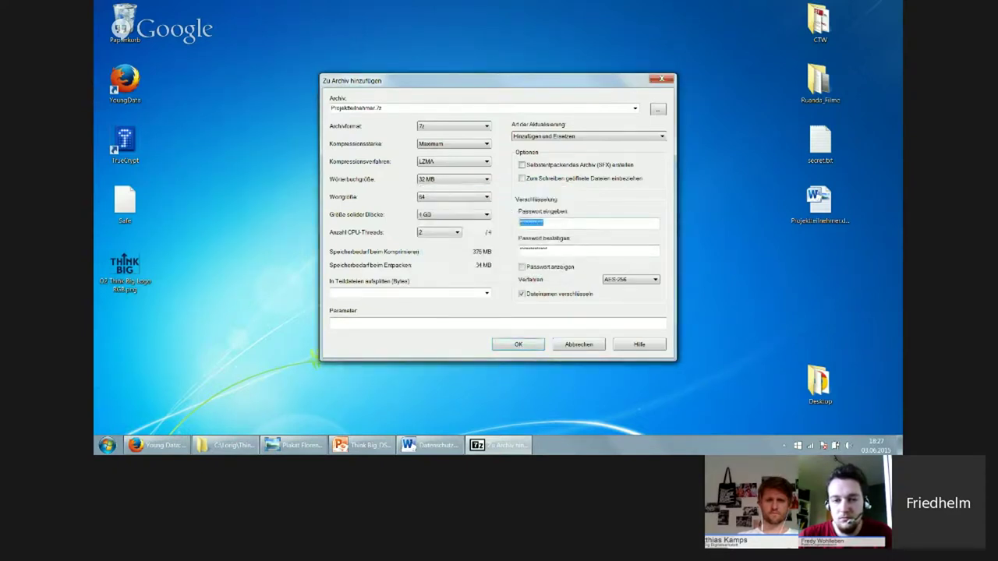
Re-enter matching passwords in both fields and create the encrypted Projektteilnehmer.7z archive
text(ab)
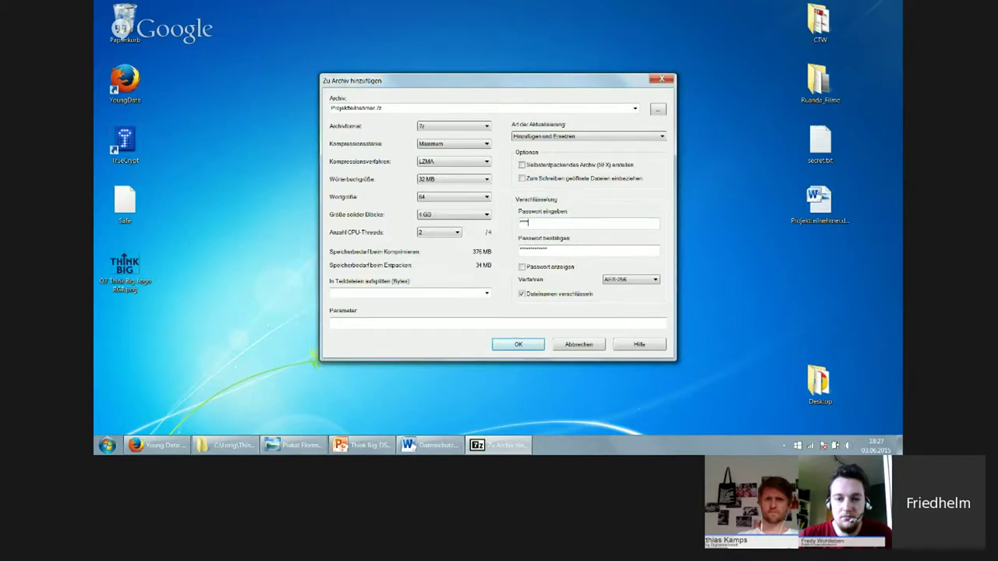
text(cd)
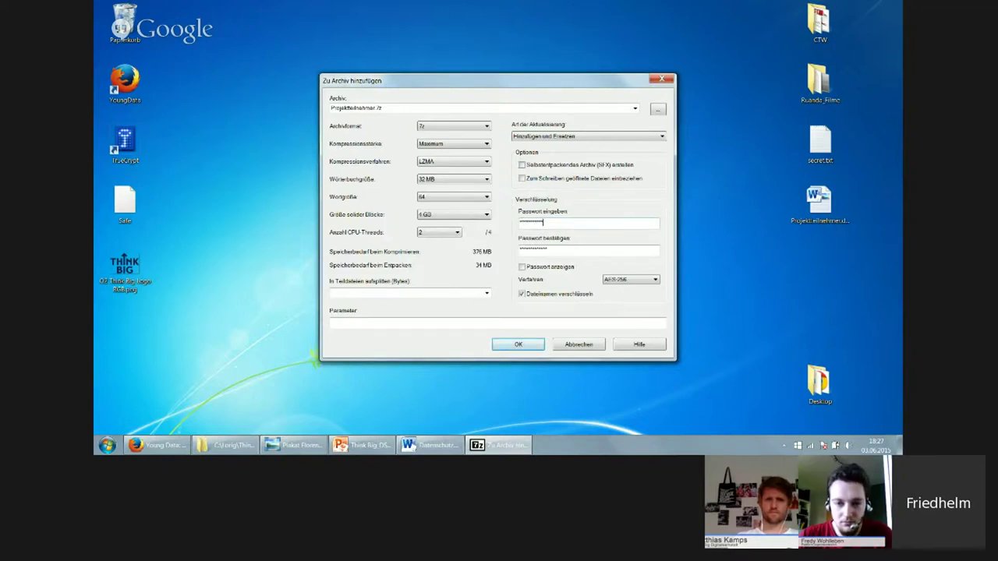
key(Tab)
text(abcdefg)
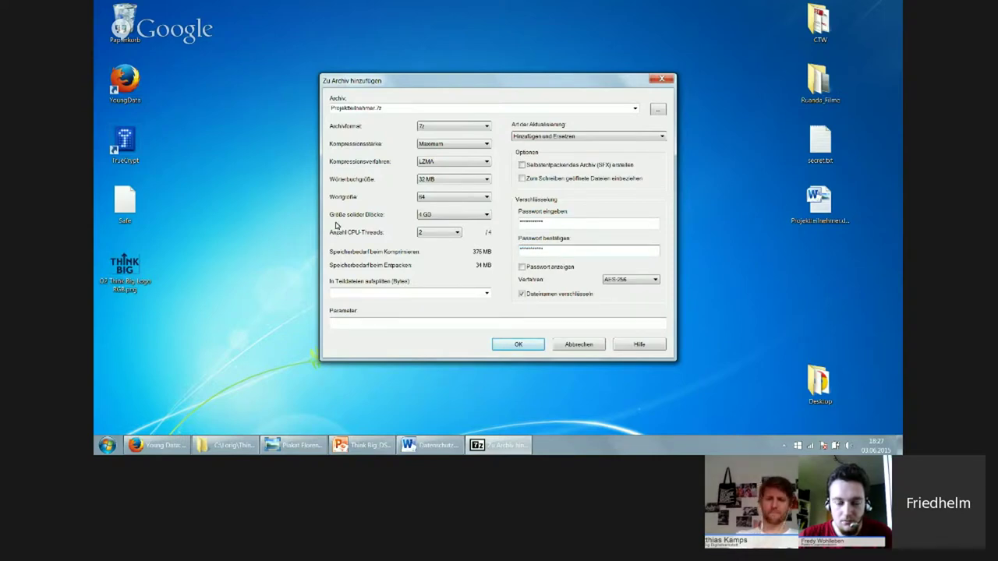
click(518, 346)
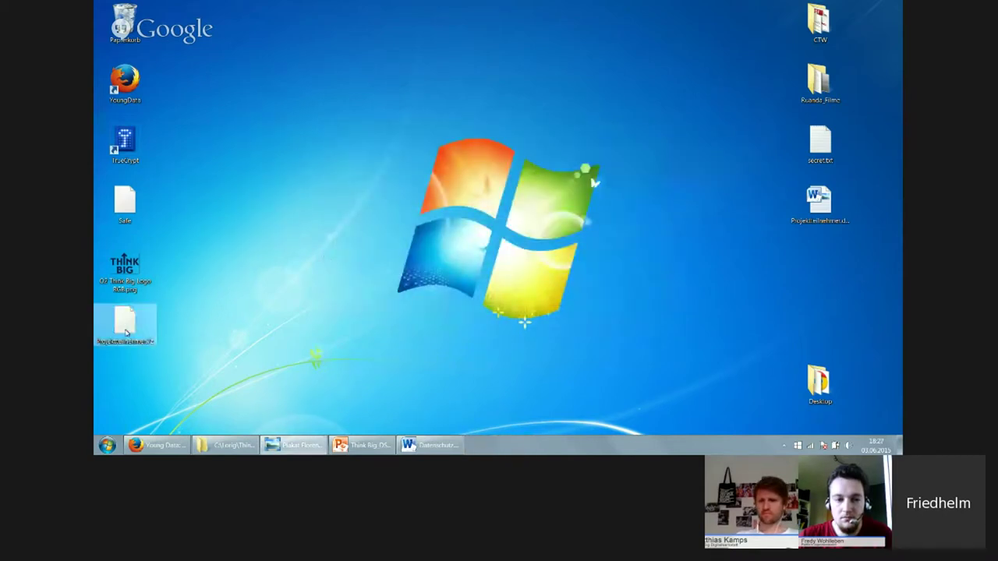
Move Projektteilnehmer.7z to the desktop centre, open it with 7-Zip, then cancel the password prompt
drag(125, 333, 437, 201)
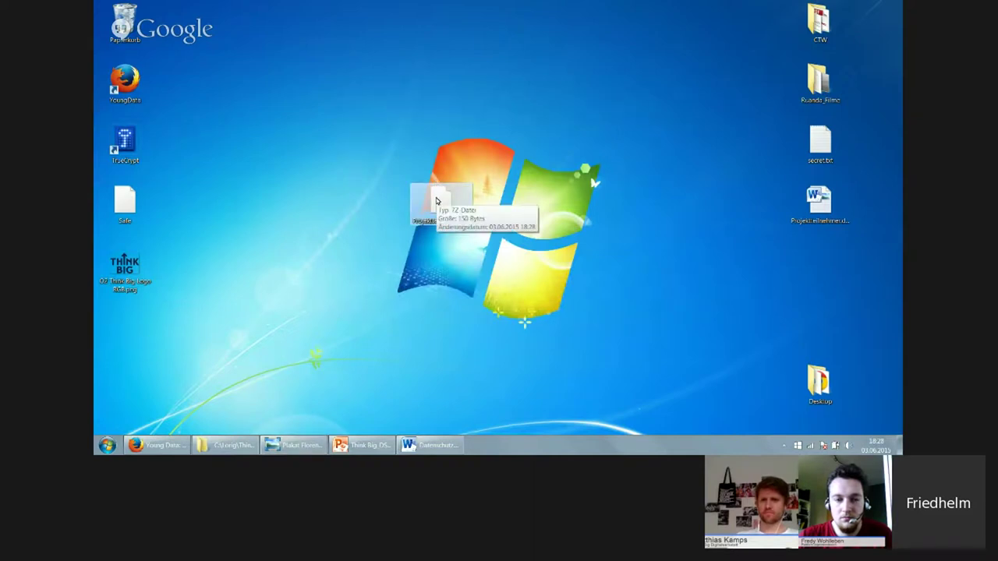
right_click(437, 201)
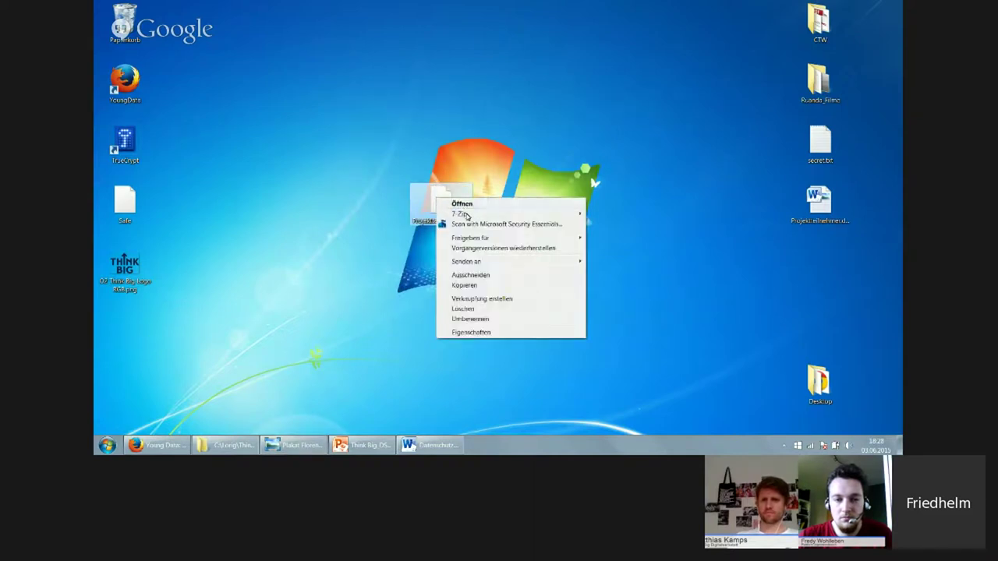
mouse_move(466, 215)
click(610, 215)
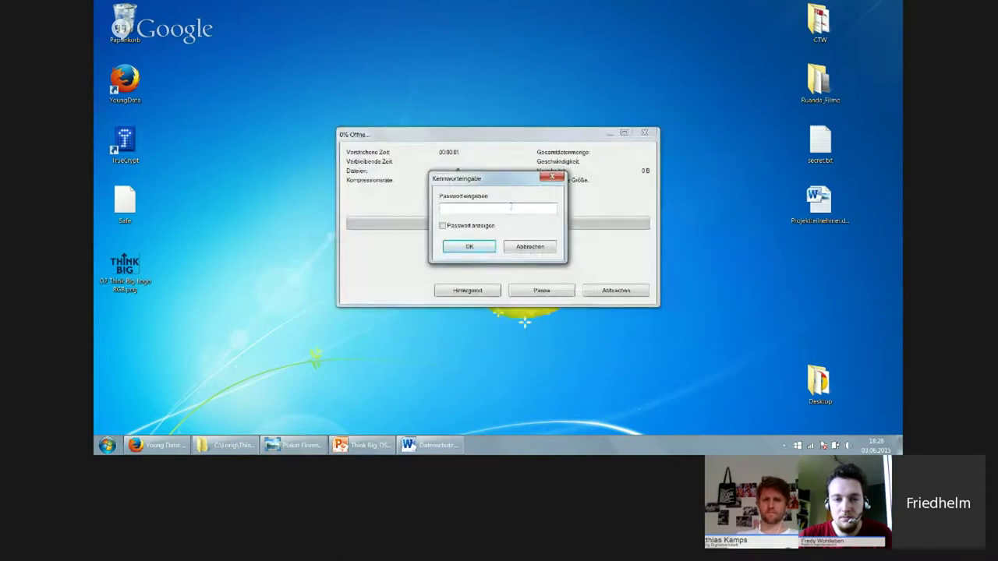
click(532, 248)
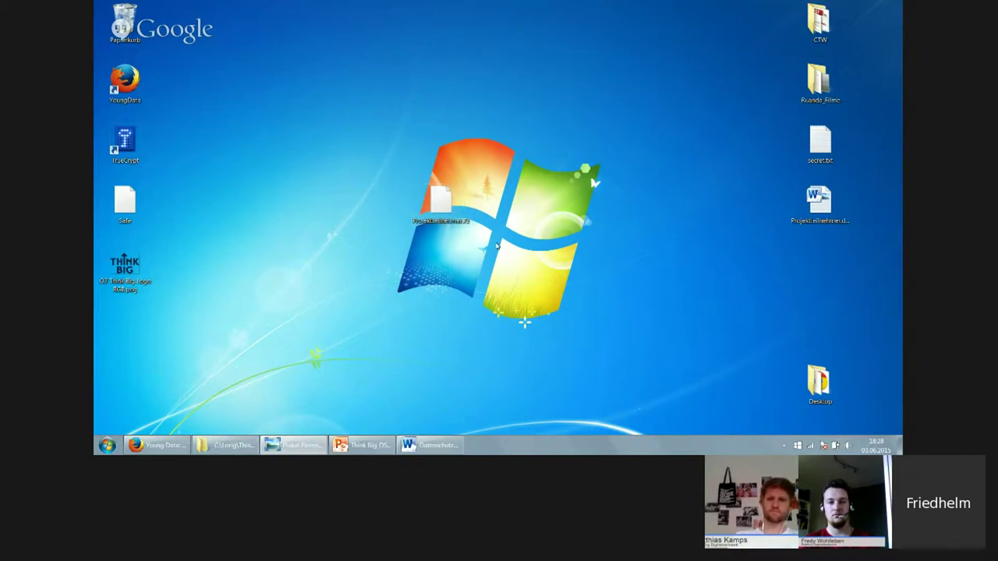
Reopen Projektteilnehmer.7z with 7-Zip, enter the password, and dismiss the cannot-open-archive error
right_click(454, 209)
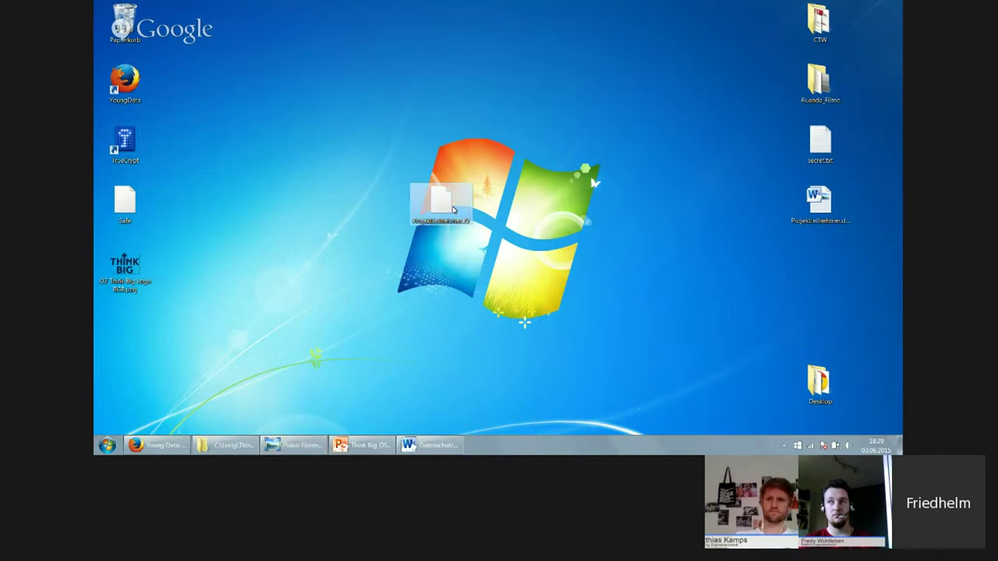
mouse_move(510, 225)
click(625, 224)
text(******)
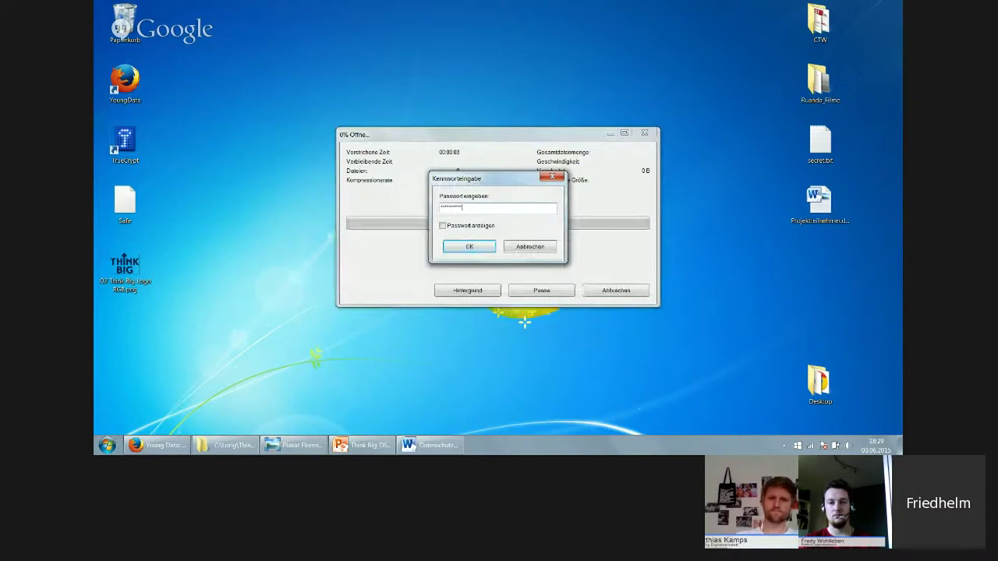
click(469, 248)
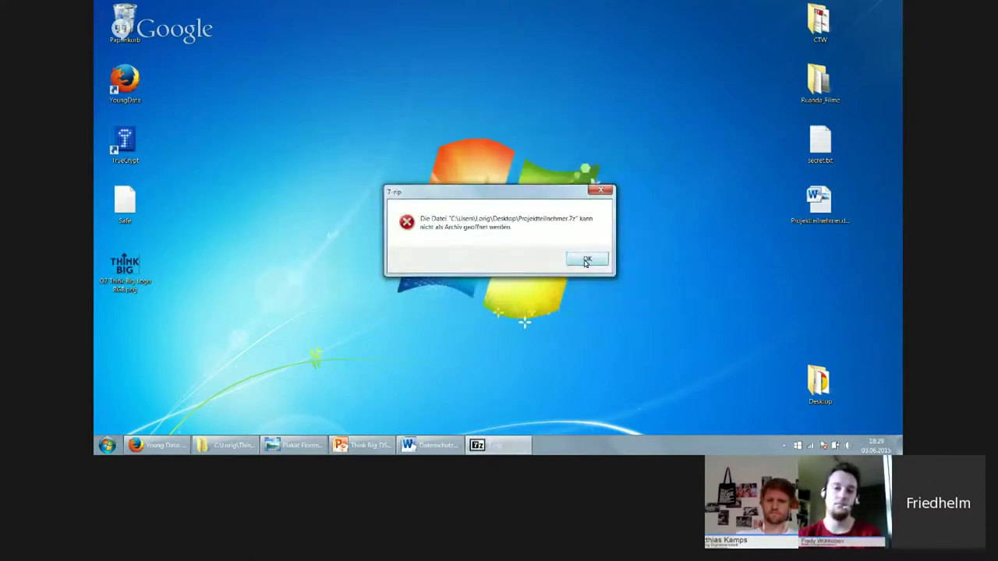
click(587, 260)
Open Projektteilnehmer.7z via 7-Zip > Öffnen with its password and select the Projektteilnehmer file inside
right_click(454, 214)
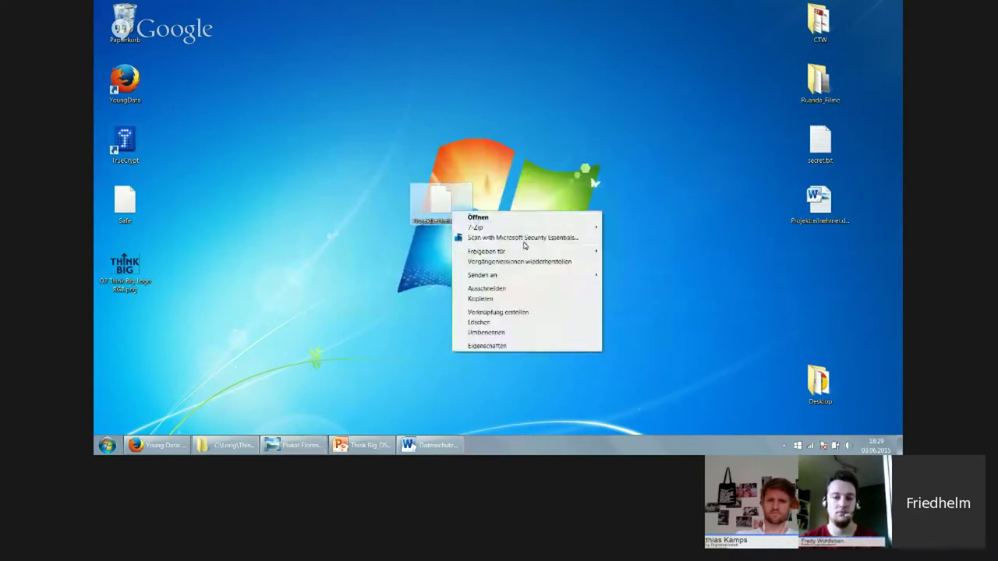
mouse_move(518, 227)
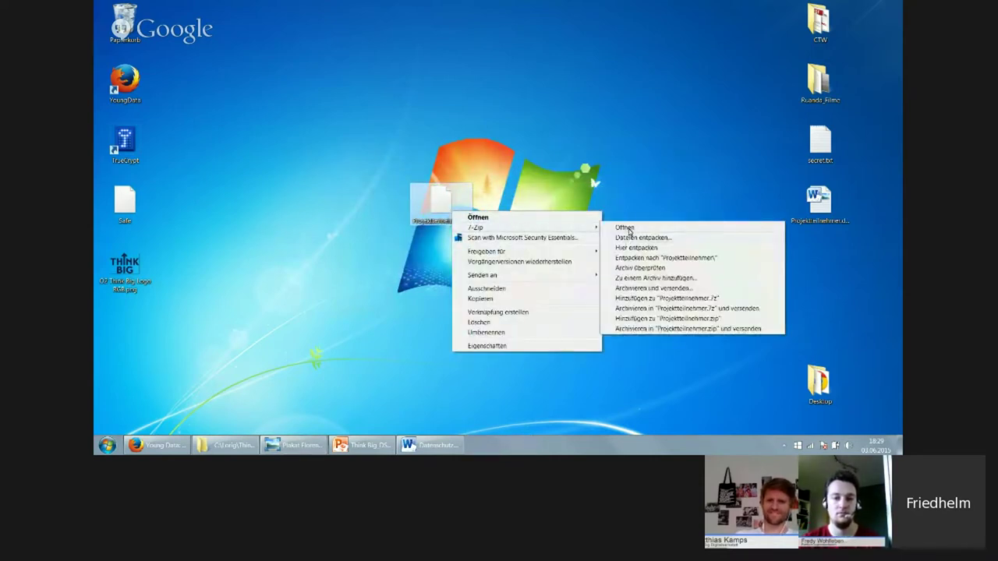
click(630, 227)
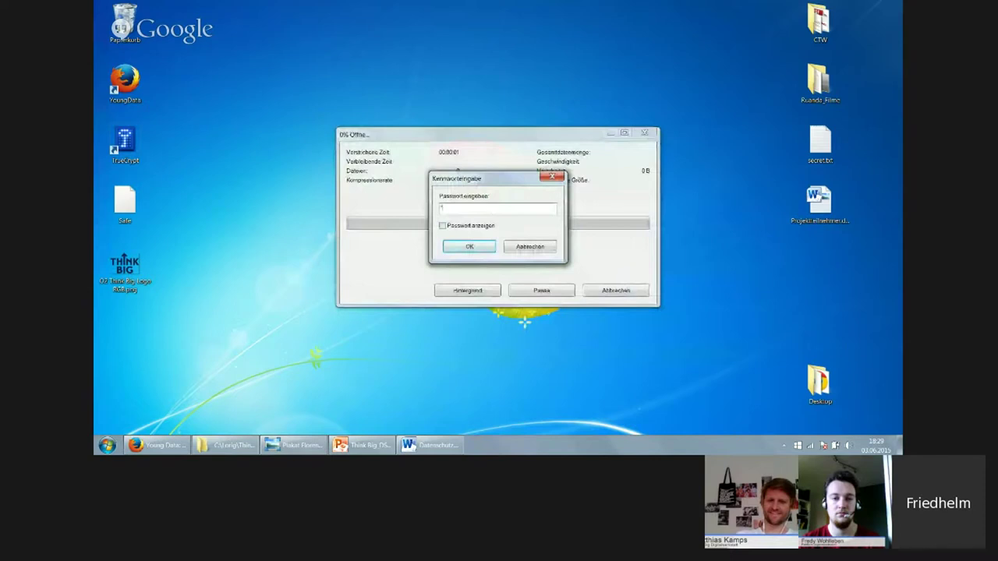
text(******)
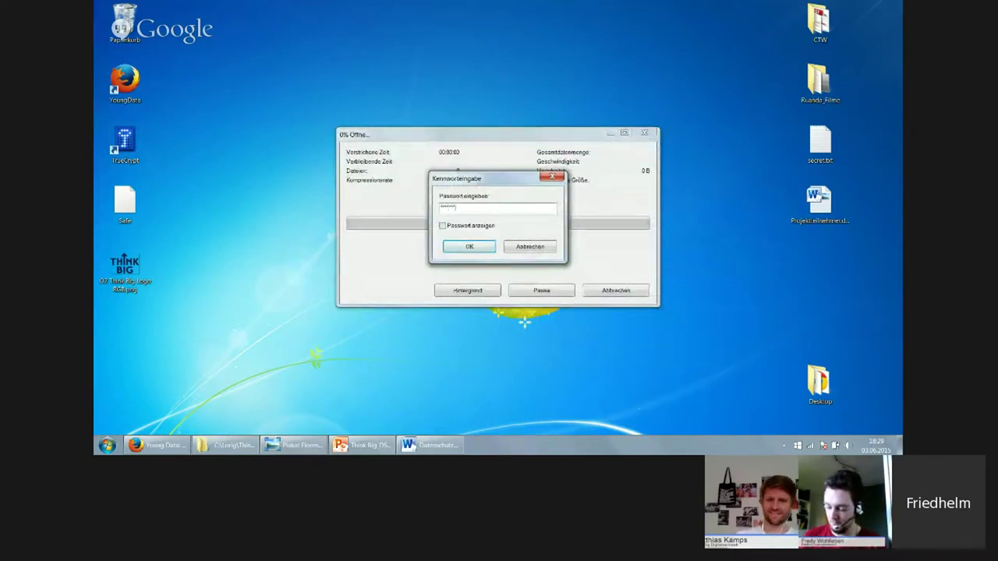
text(**)
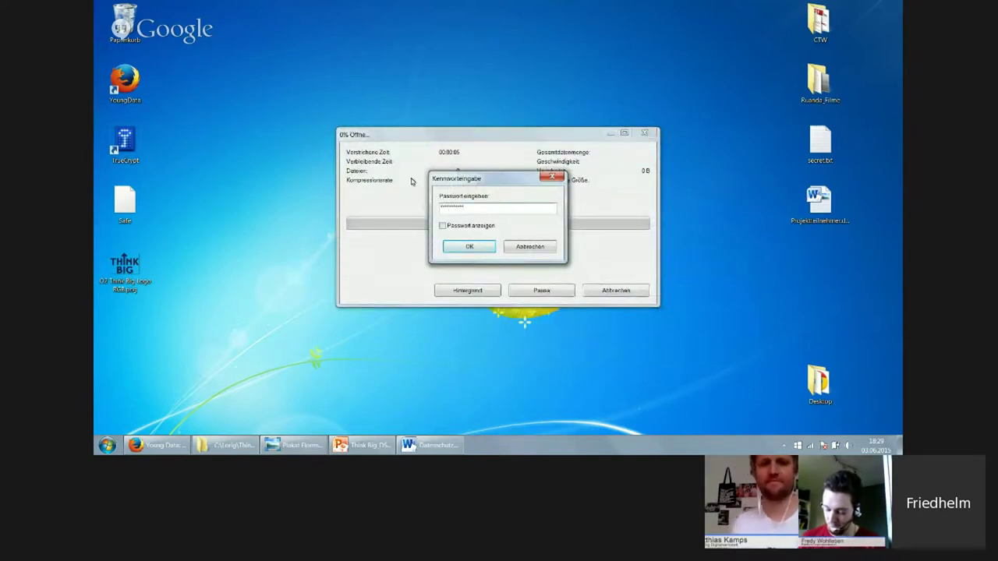
click(487, 248)
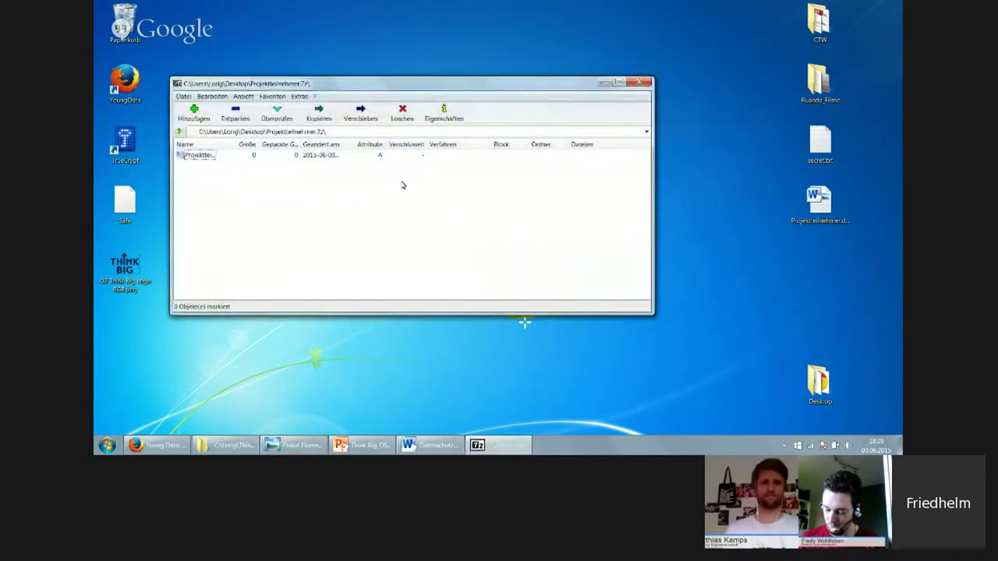
click(199, 155)
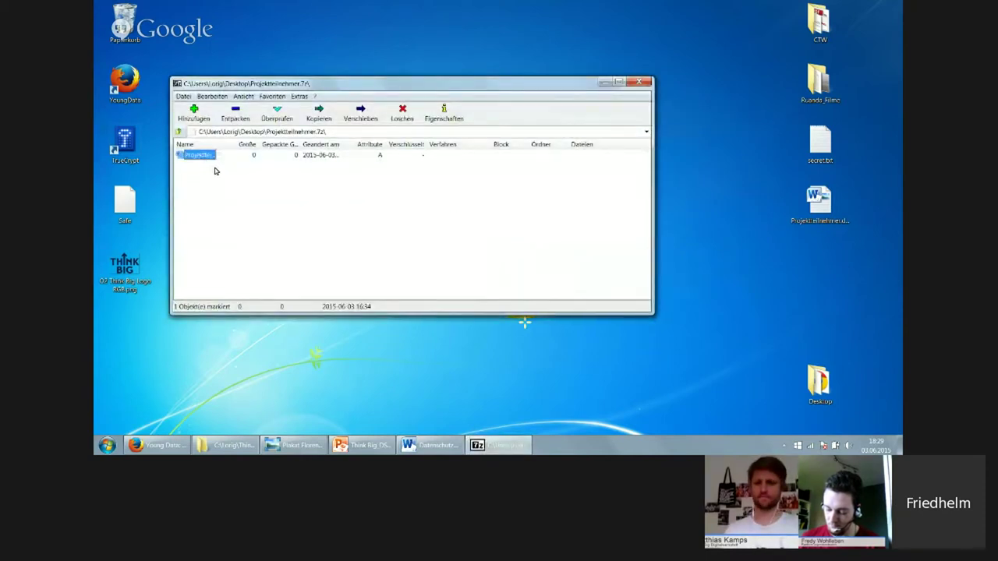
In Firefox, go to the data-protection commissioner's tab and open its Datenschutz homepage
click(176, 450)
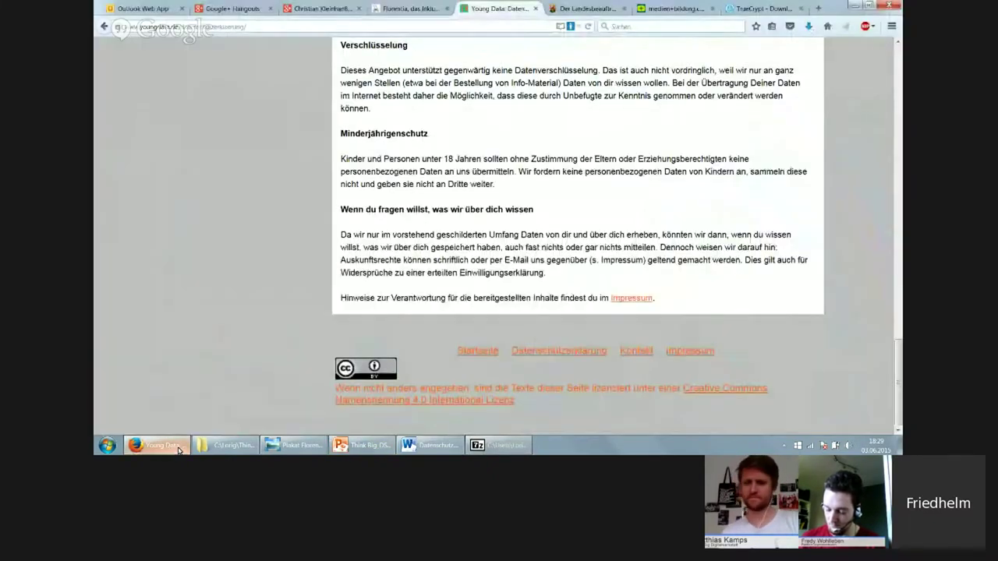
click(583, 7)
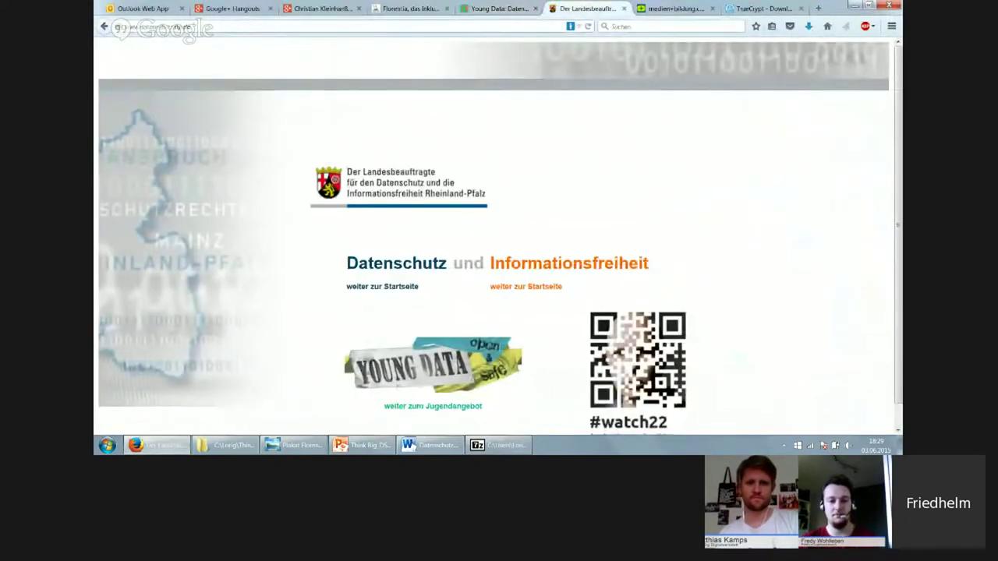
drag(195, 27, 102, 28)
triple_click(384, 274)
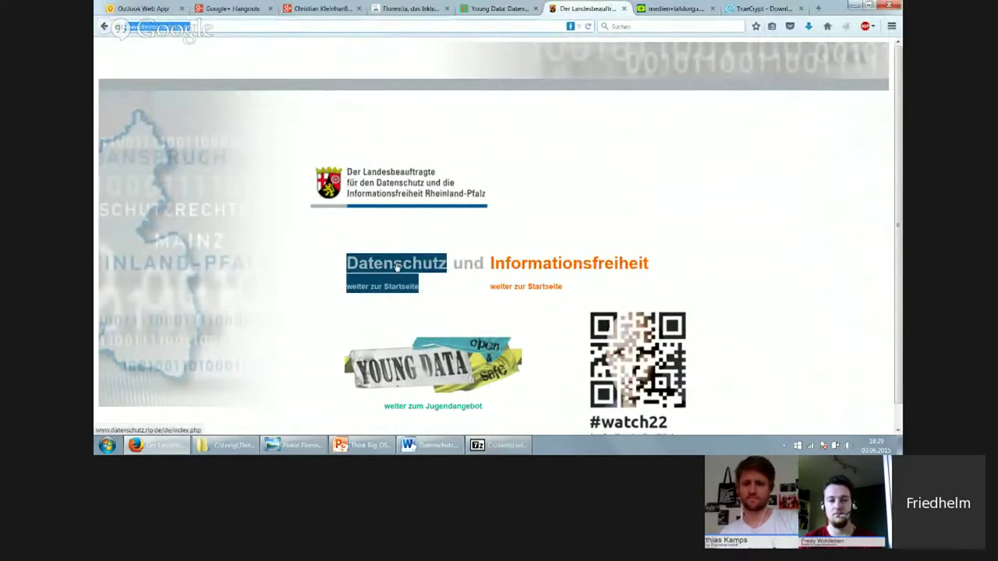
click(396, 267)
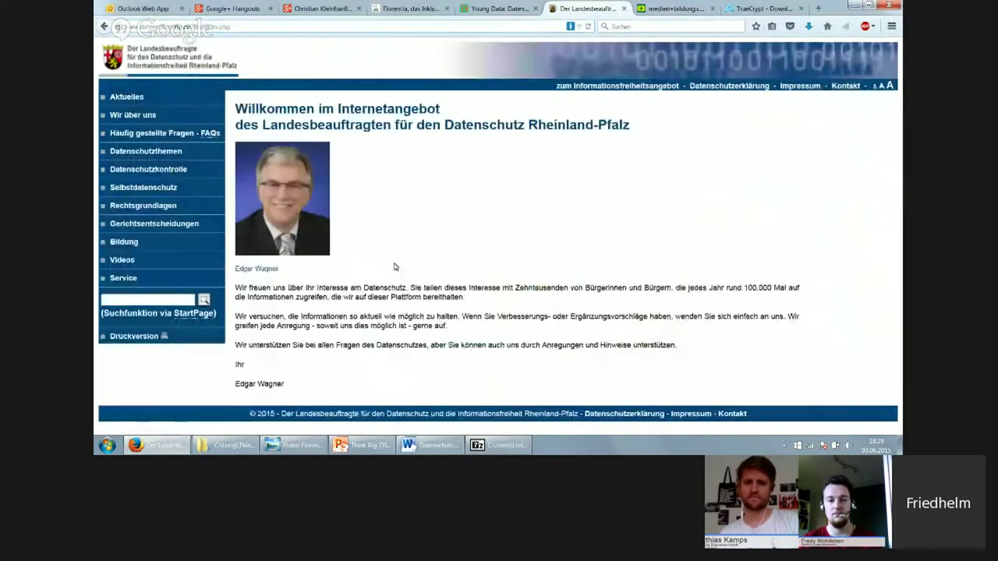
Navigate through Selbstdatenschutz and Dropbox & Co. sicher nutzen to the 7-Zip encryption guide
click(127, 189)
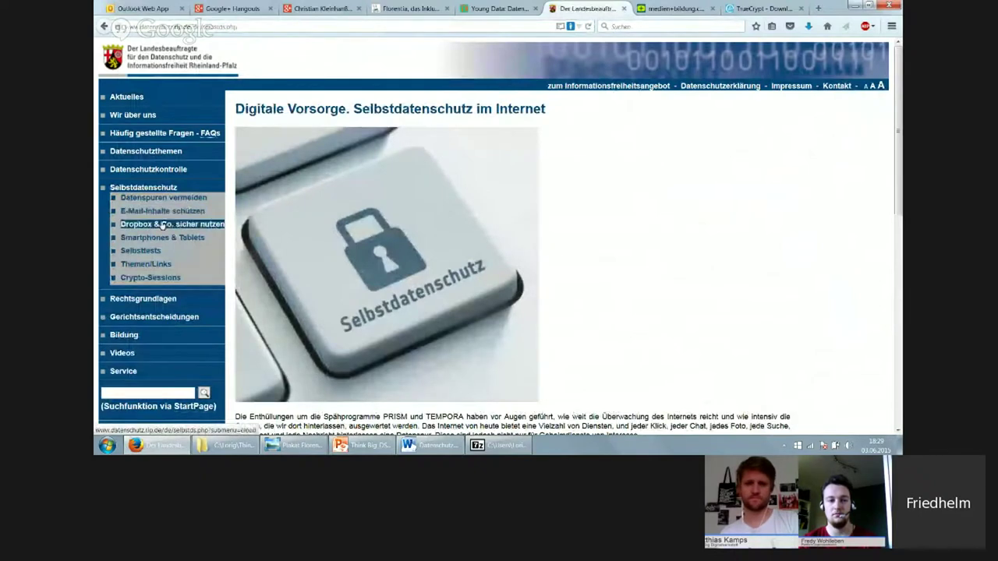
click(162, 226)
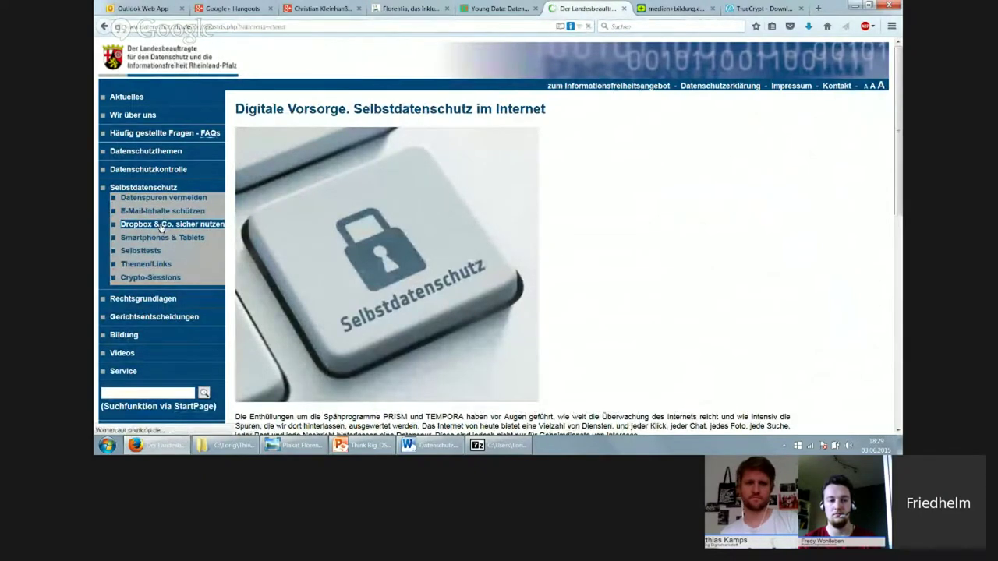
scroll(559, 227, down, 5)
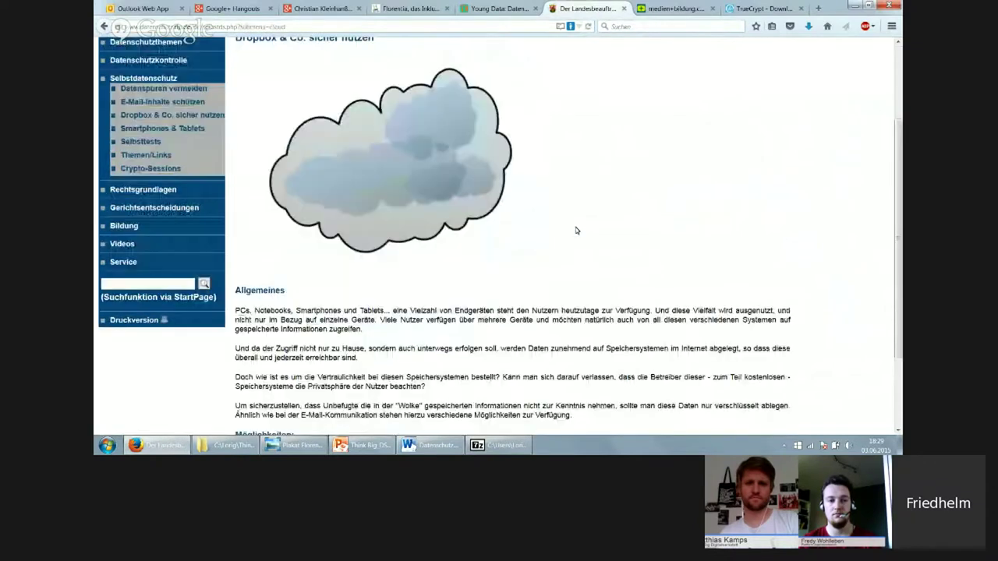
drag(294, 357, 250, 367)
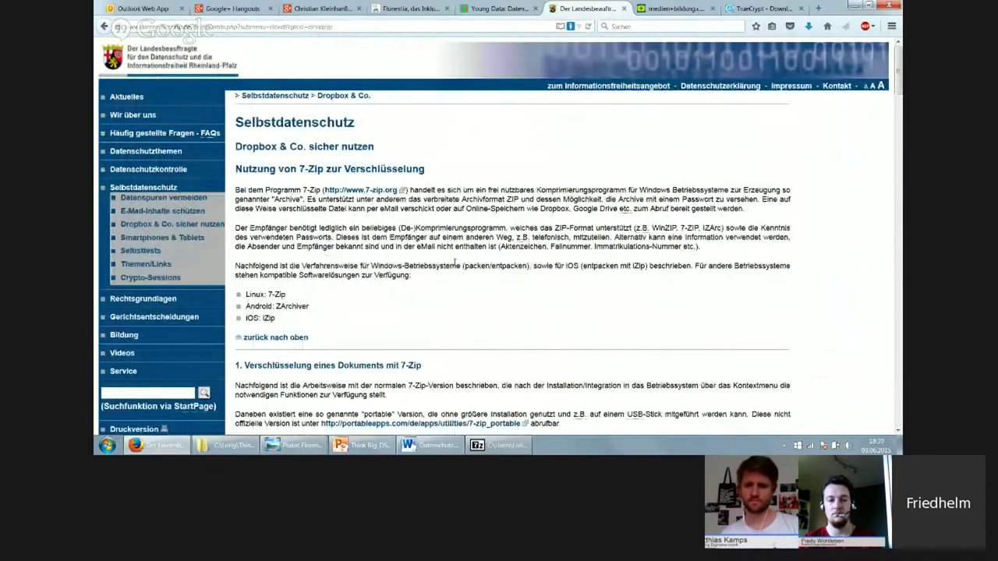
Scroll through the 7-Zip encryption guide, then switch to the Google+ Hangouts video call tab
scroll(264, 367, down, 3)
scroll(404, 177, down, 3)
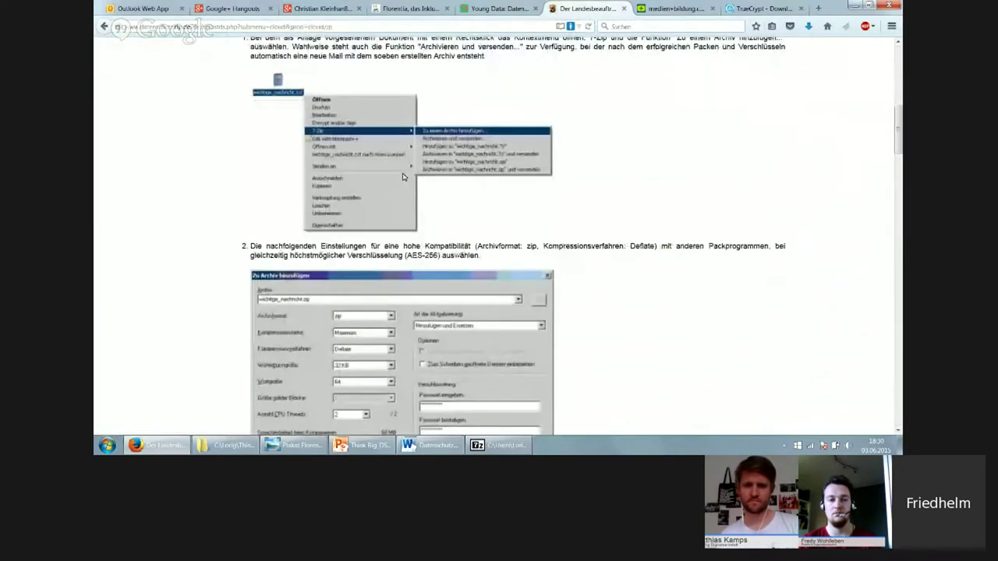
scroll(449, 279, down, 12)
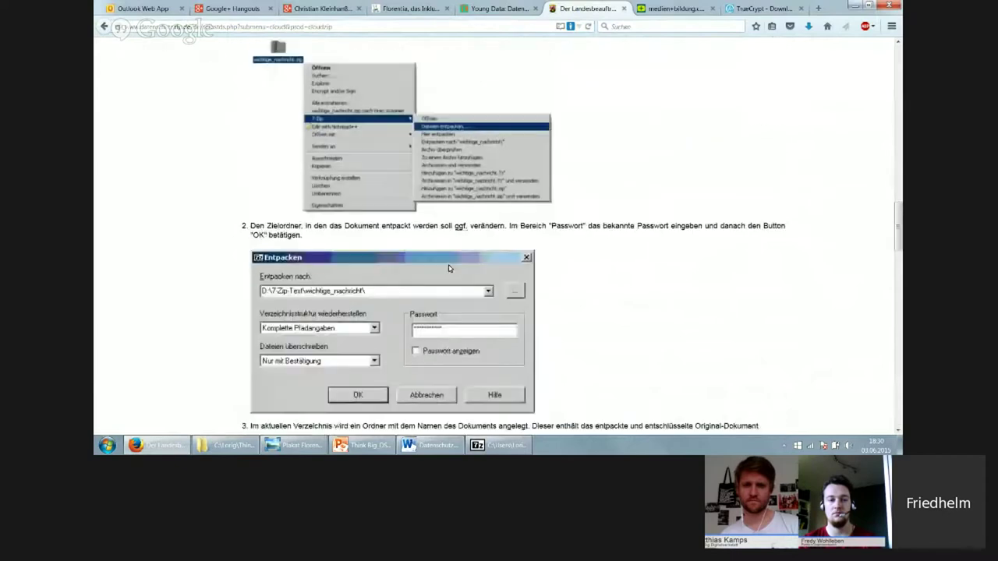
scroll(491, 227, up, 20)
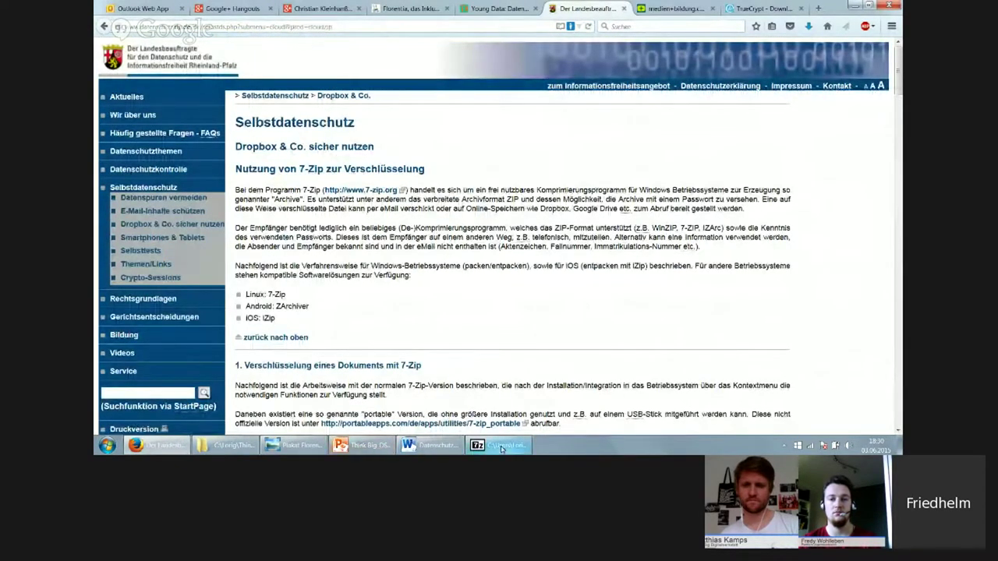
mouse_move(489, 451)
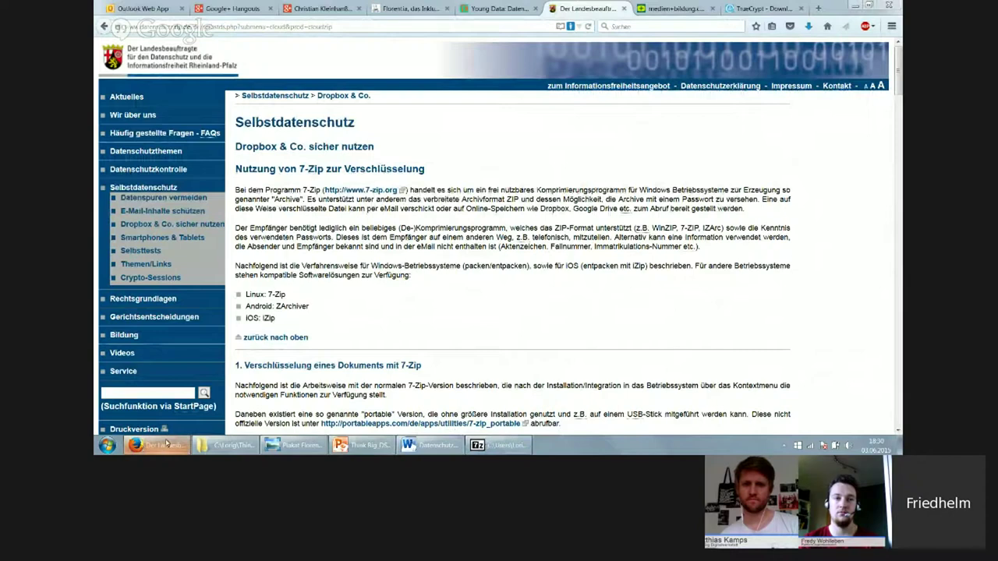
mouse_move(163, 451)
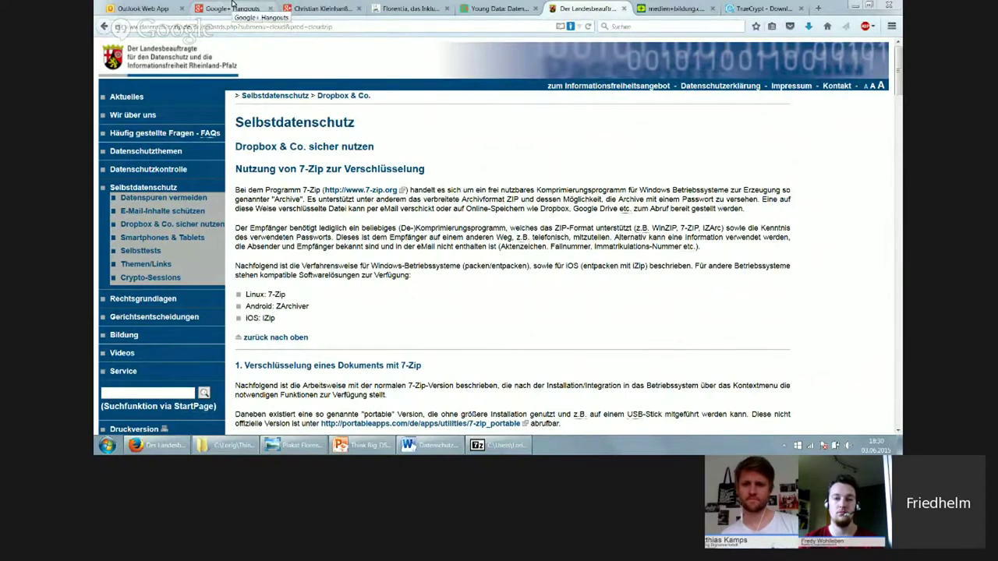
click(233, 7)
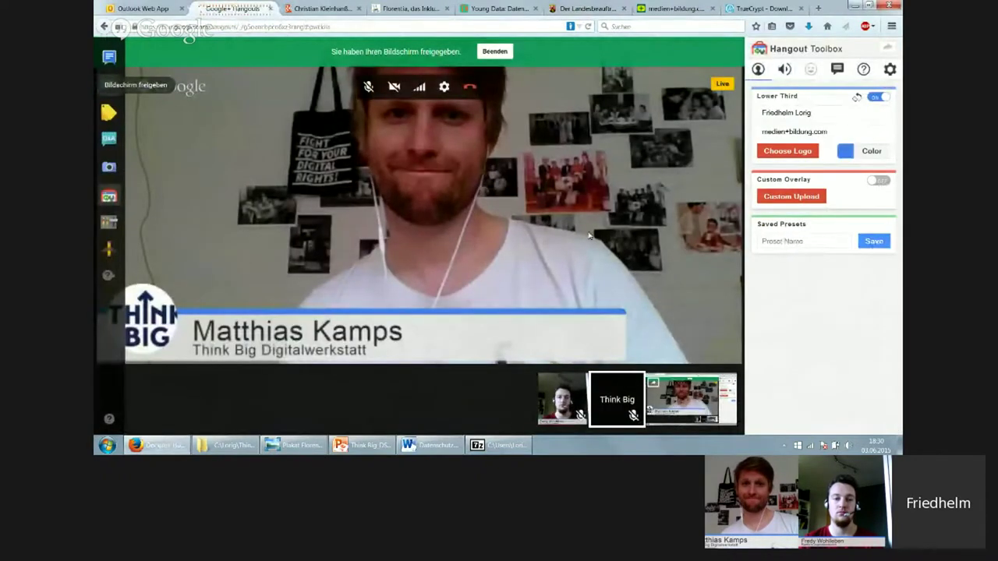